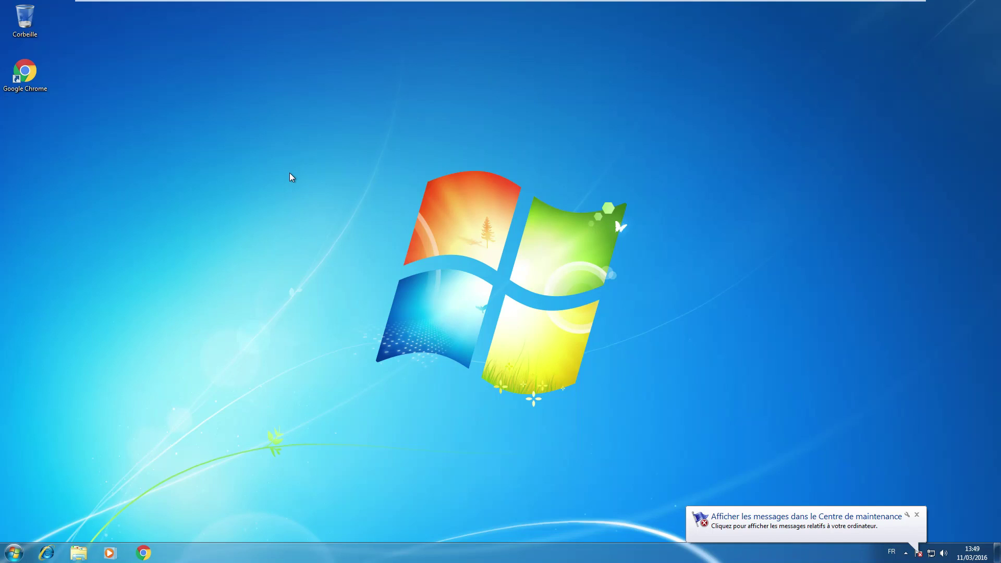
# In Chrome, search Google for 'ubuntu' and open the ubuntu-fr.org result
pyautogui.click(144, 554)
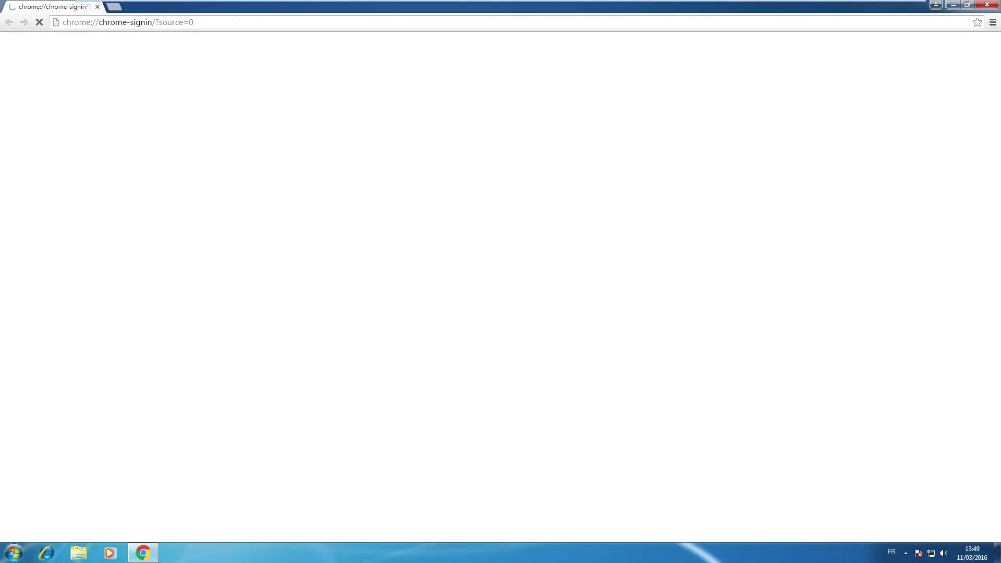
pyautogui.write('ubuntu')
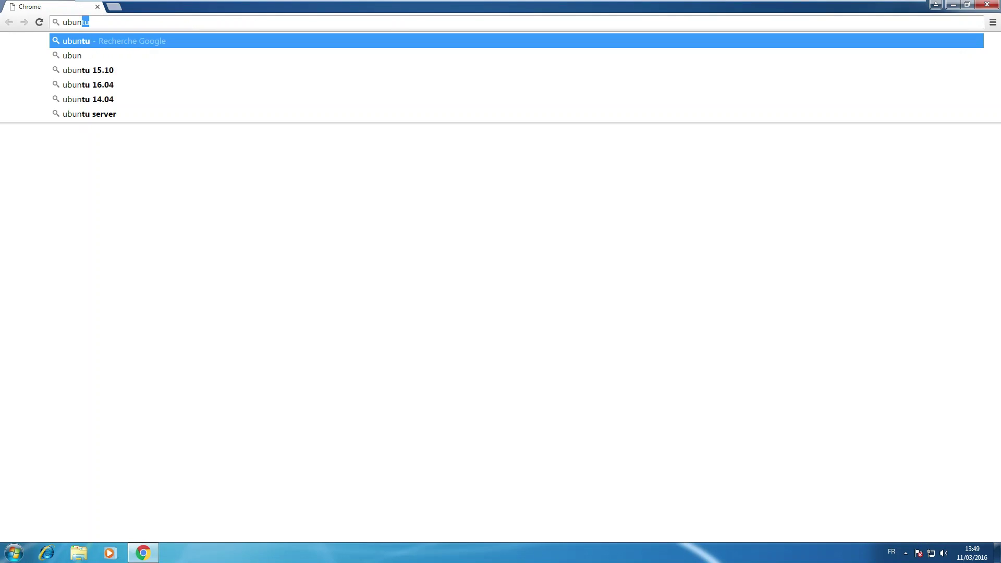
pyautogui.press('Return')
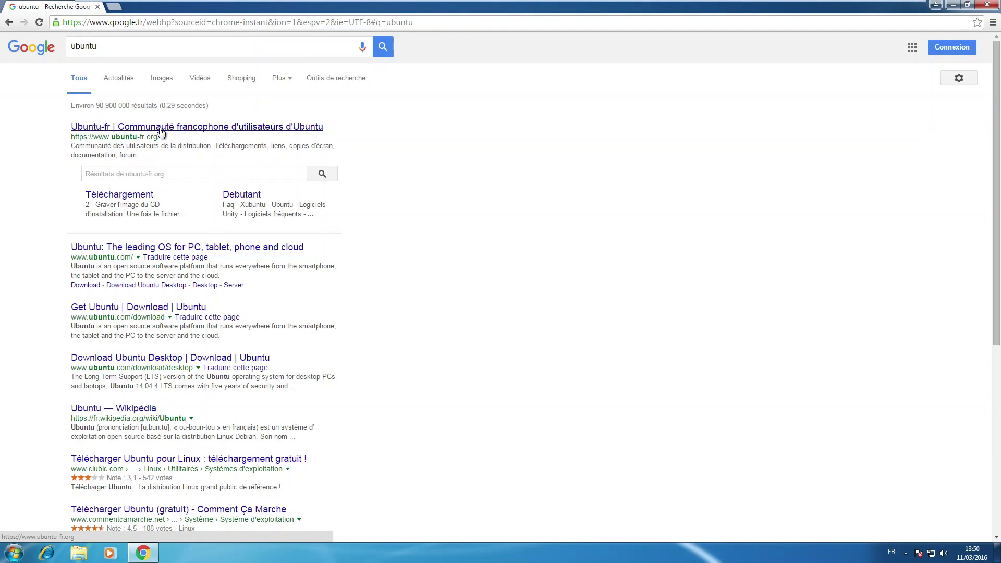
pyautogui.click(161, 130)
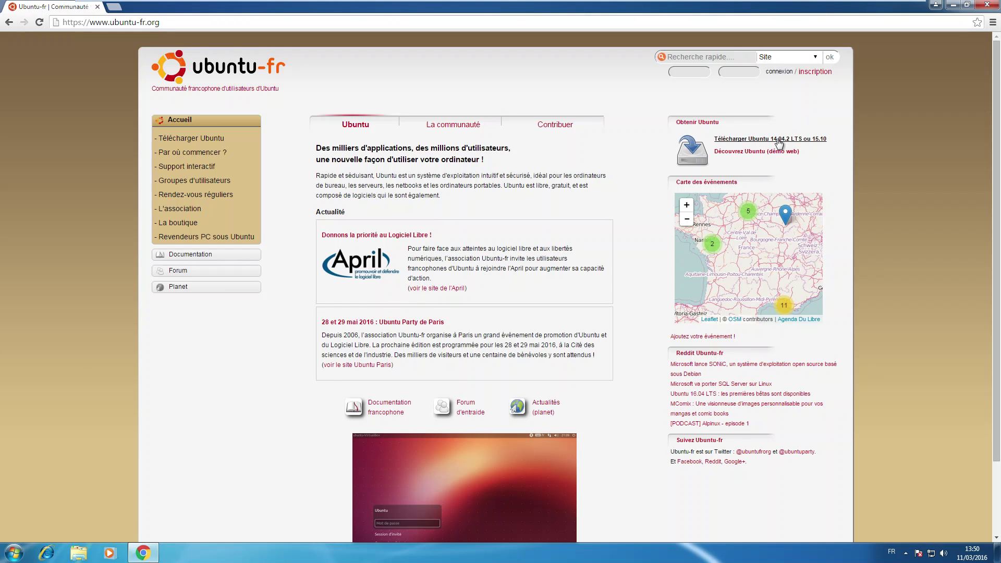
# Open the Télécharger Ubuntu page with extra options, keeping 14.04.3 LTS selected, then open the Start menu
pyautogui.click(777, 140)
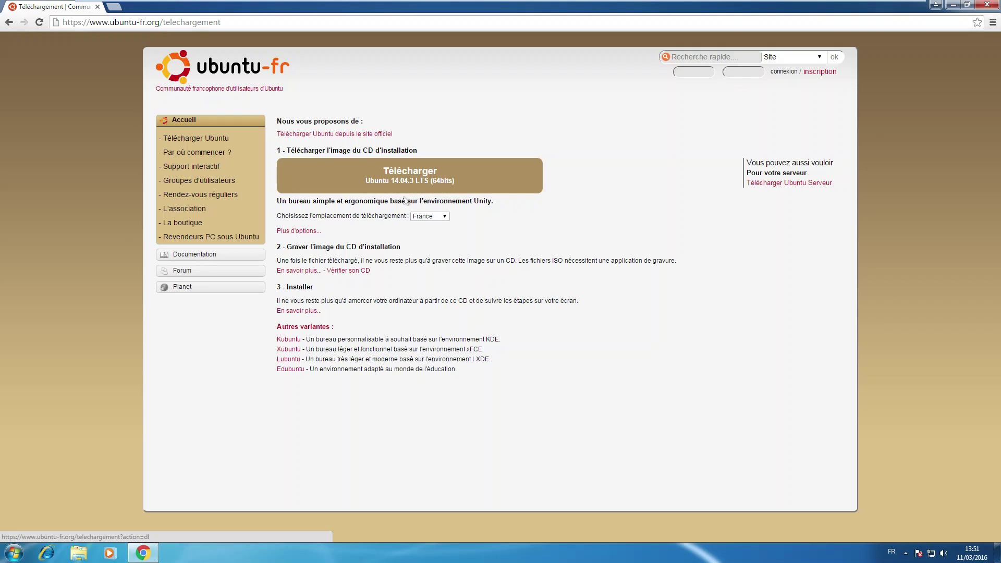
pyautogui.click(302, 230)
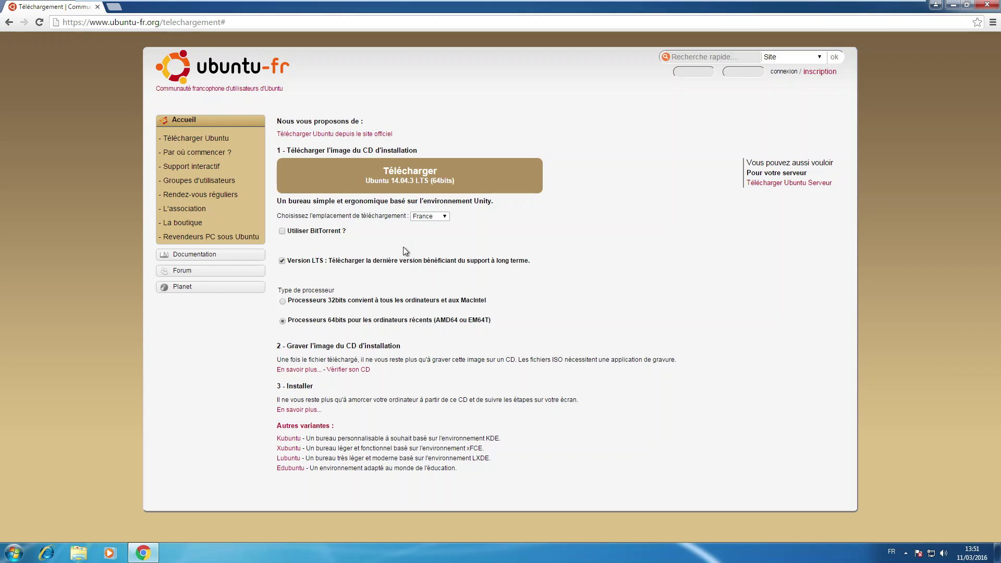
pyautogui.moveTo(283, 231)
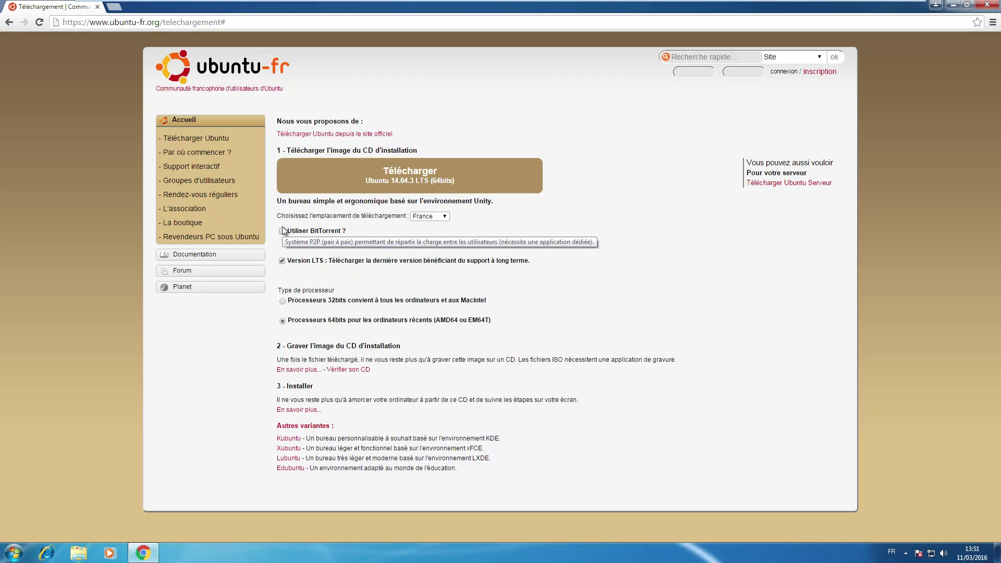
pyautogui.moveTo(303, 263)
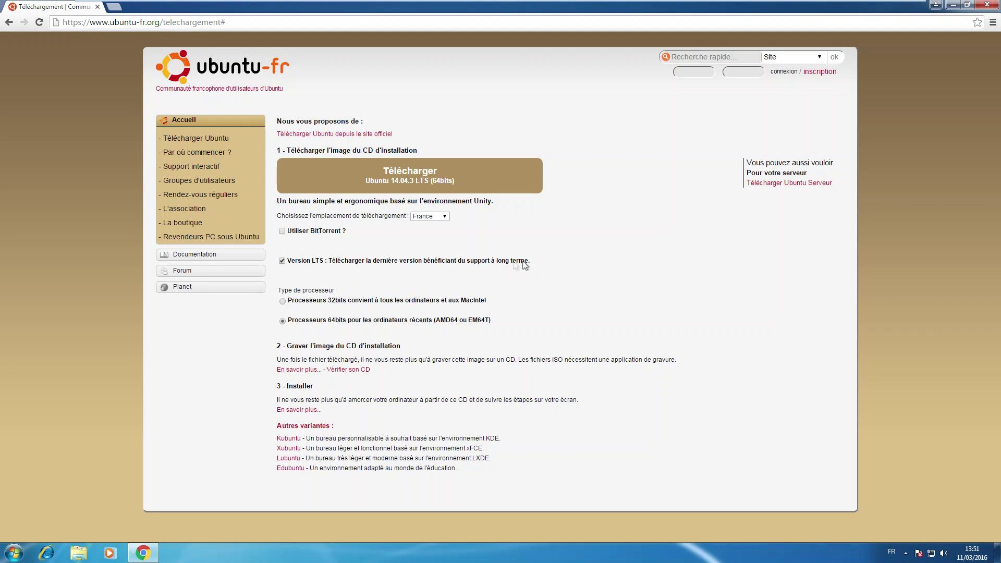
pyautogui.click(282, 261)
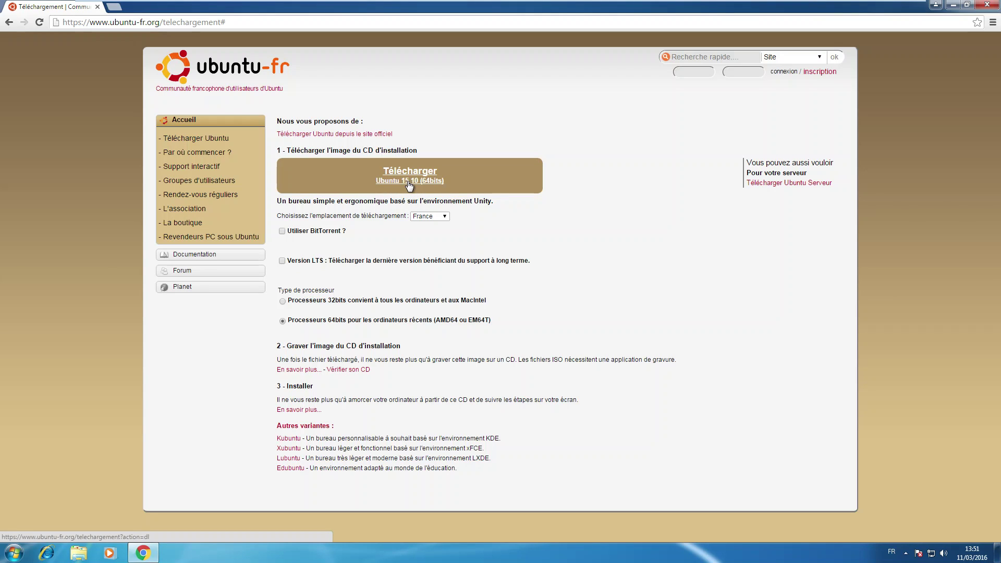
pyautogui.click(282, 260)
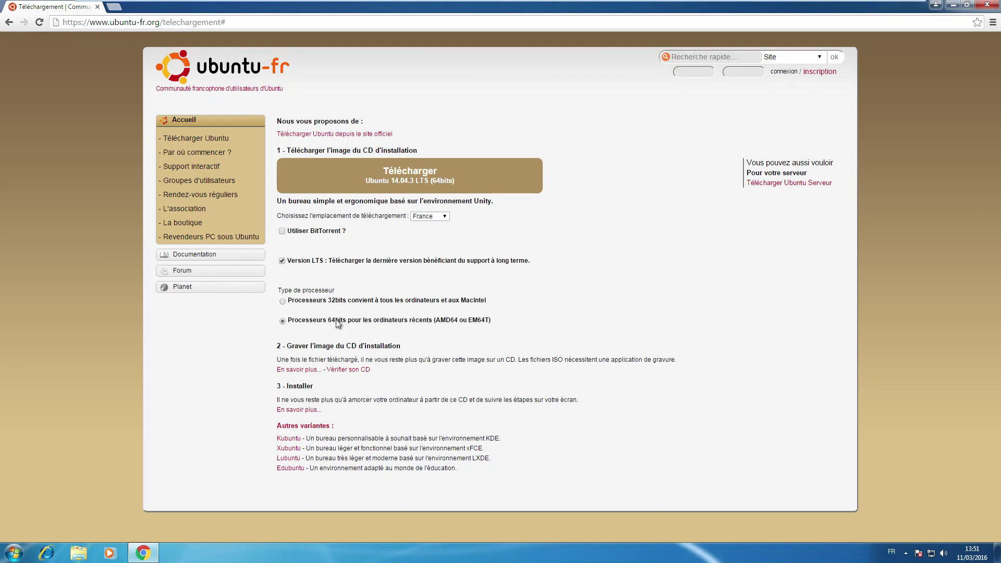
pyautogui.click(13, 553)
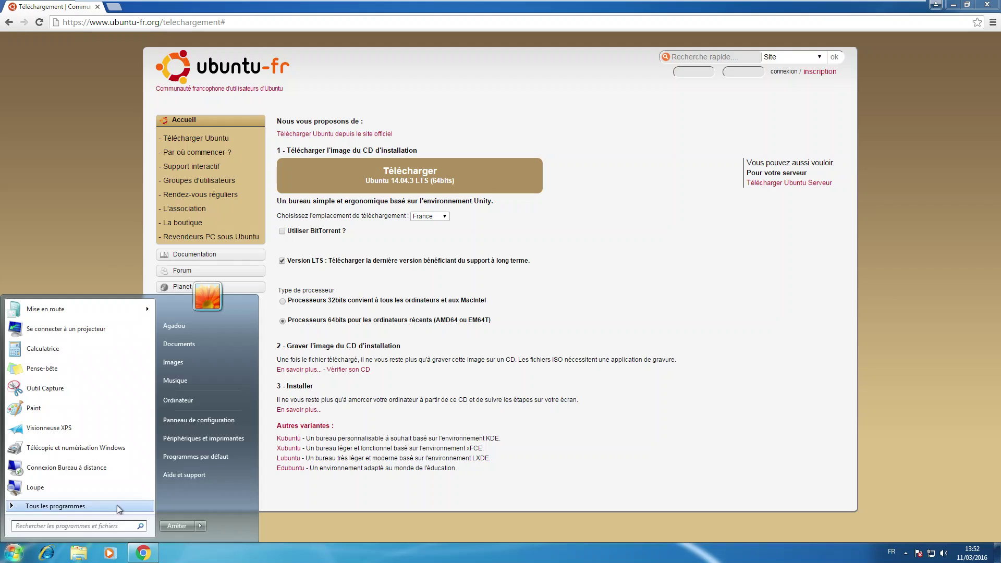
# Check the system type in Ordinateur > Propriétés, then download Ubuntu 14.04.3 LTS as 32bits
pyautogui.rightClick(187, 400)
pyautogui.click(212, 489)
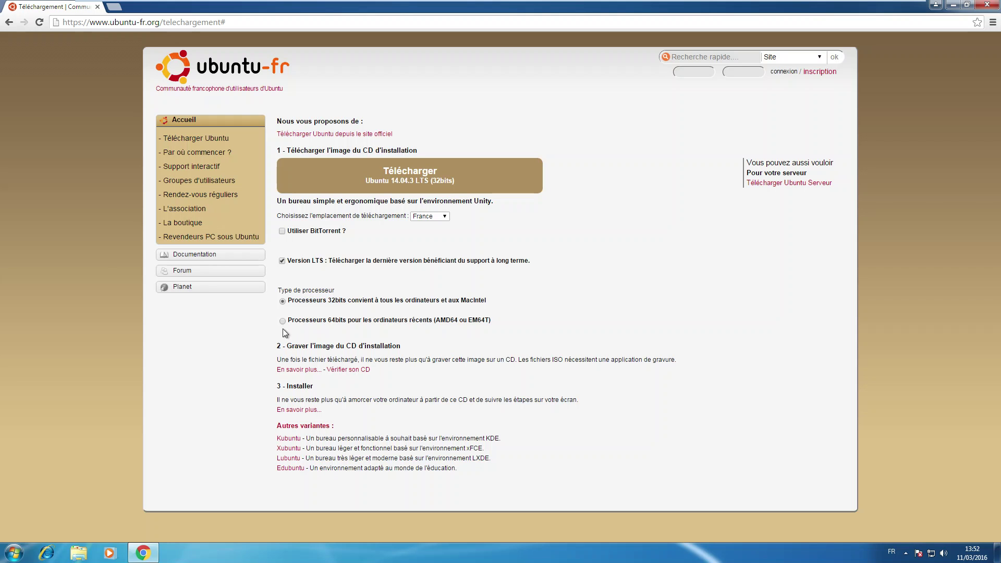
pyautogui.click(283, 322)
pyautogui.click(413, 182)
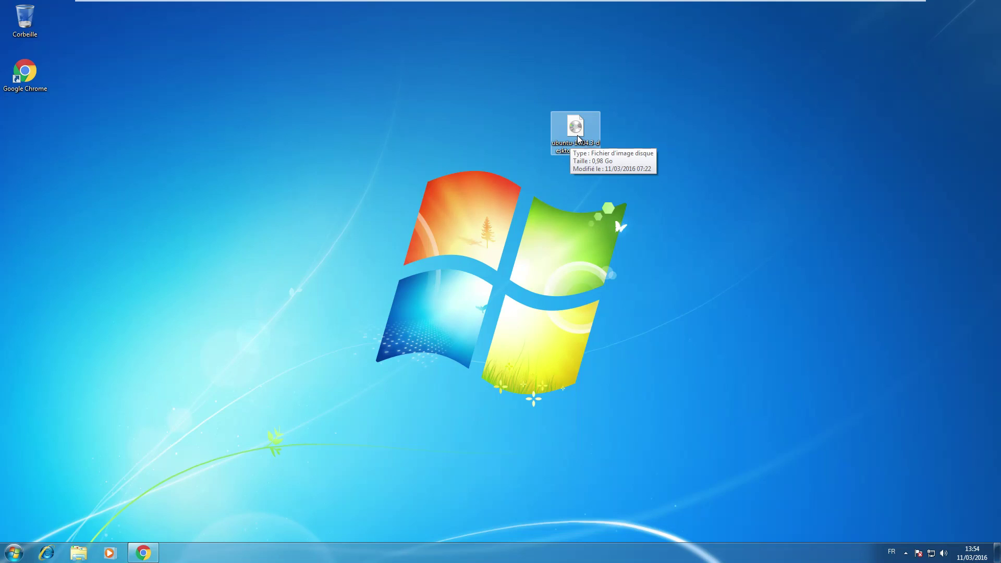
# Bring up the options for the downloaded Ubuntu ISO on the desktop to boot it
pyautogui.rightClick(578, 131)
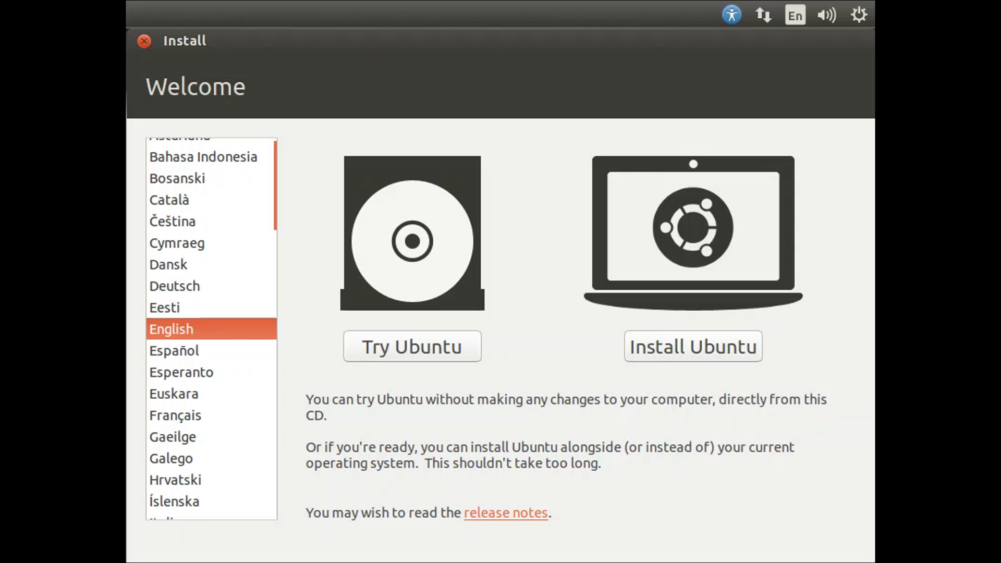
# Switch the installer language to Français and choose Installer Ubuntu
pyautogui.click(182, 416)
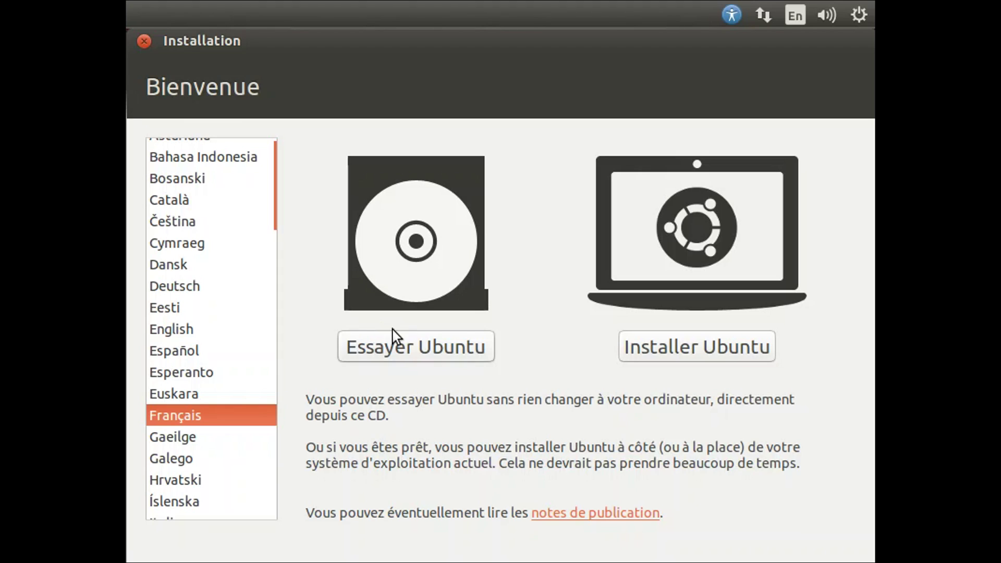
pyautogui.click(670, 357)
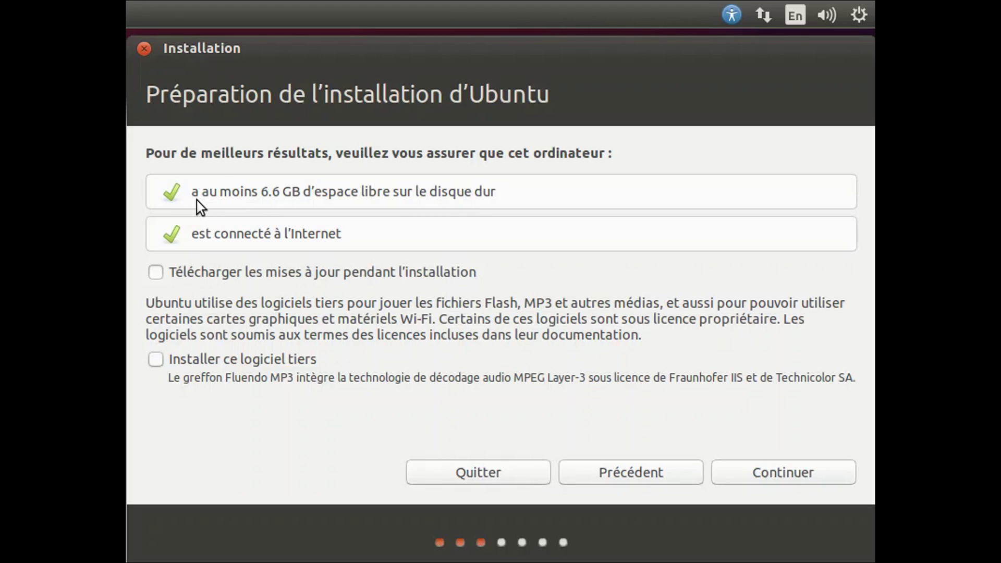
# Enable downloading updates and installing third-party software, then continue to the installation type
pyautogui.click(156, 272)
pyautogui.click(156, 359)
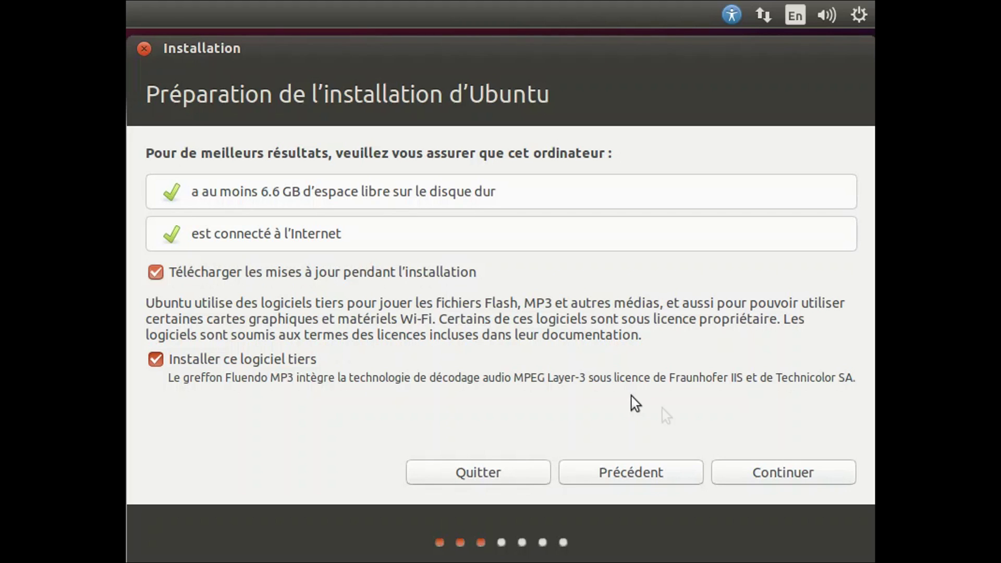
pyautogui.click(813, 475)
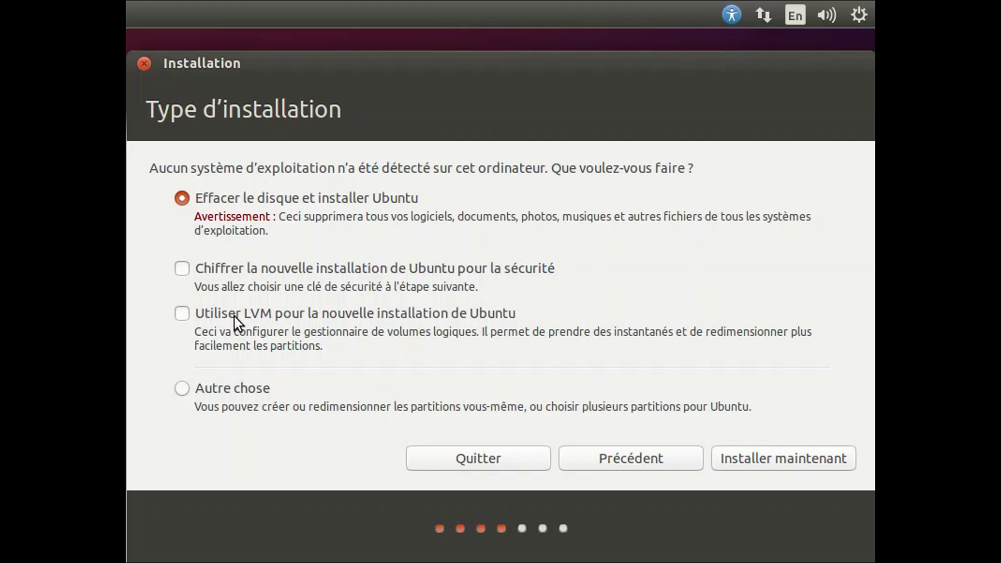
# Choose 'Effacer le disque et installer Ubuntu', install now, and confirm the ext4 and swap partition changes
pyautogui.click(184, 389)
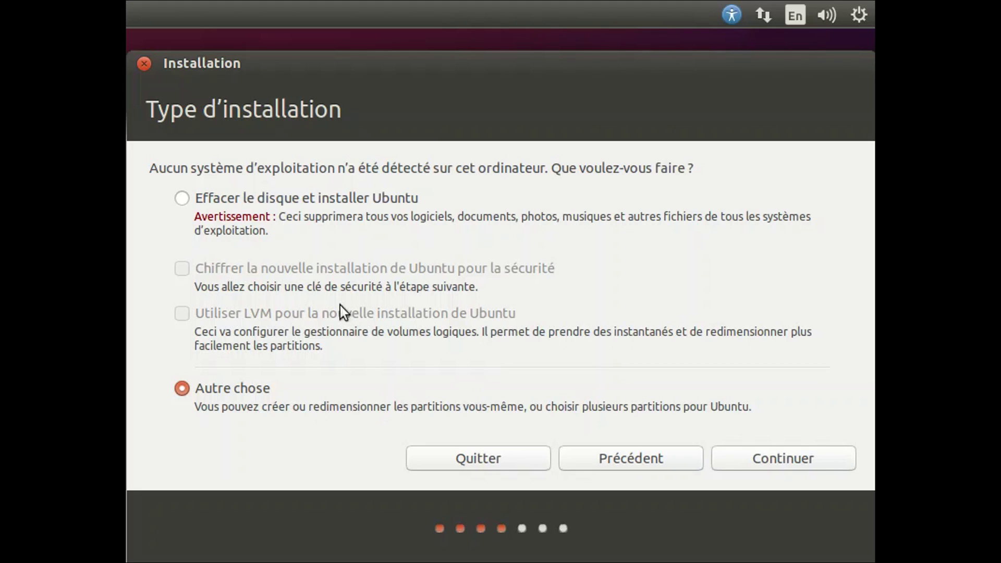
pyautogui.click(182, 198)
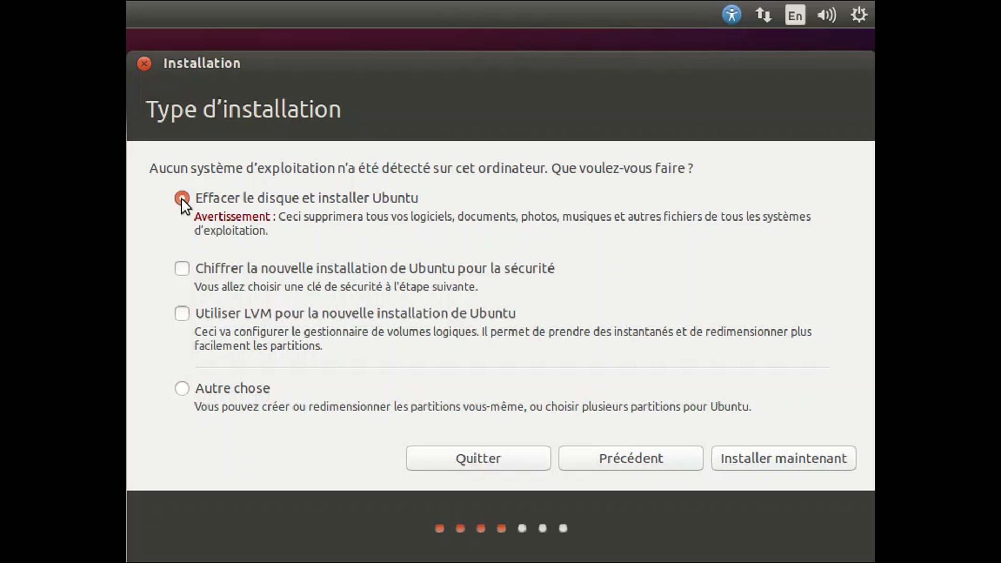
pyautogui.click(770, 461)
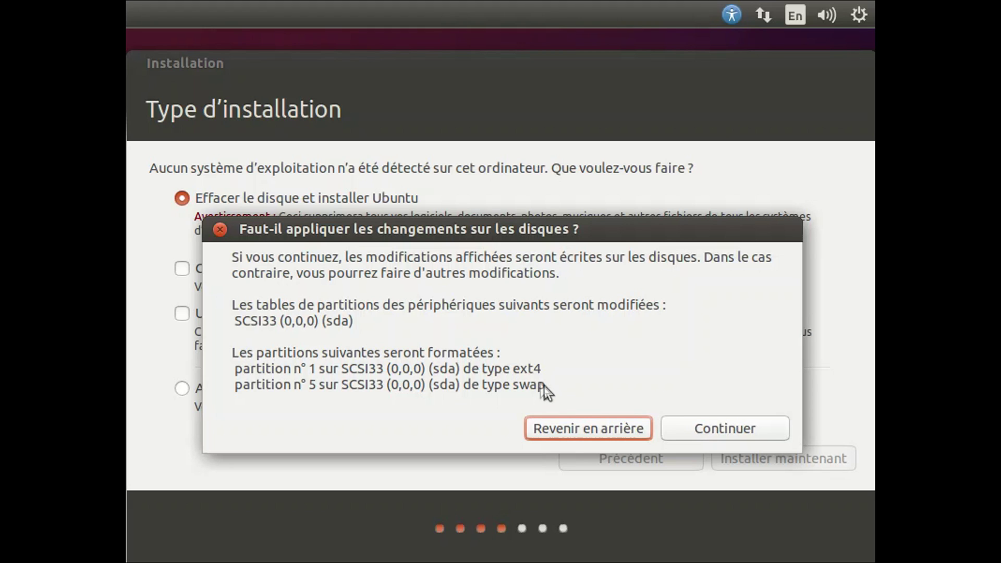
pyautogui.click(716, 429)
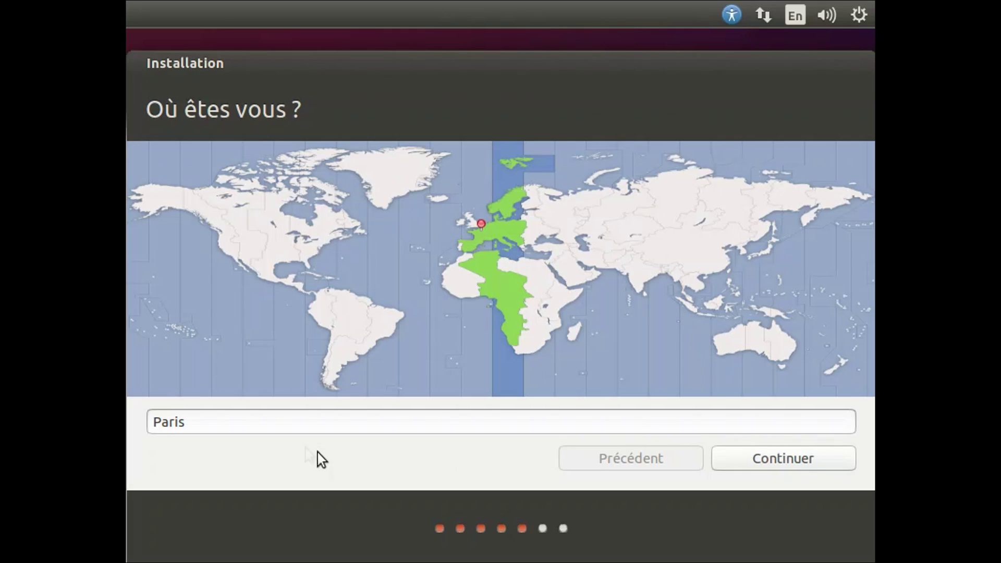
# Keep Paris as the location and continue
pyautogui.press('Return')
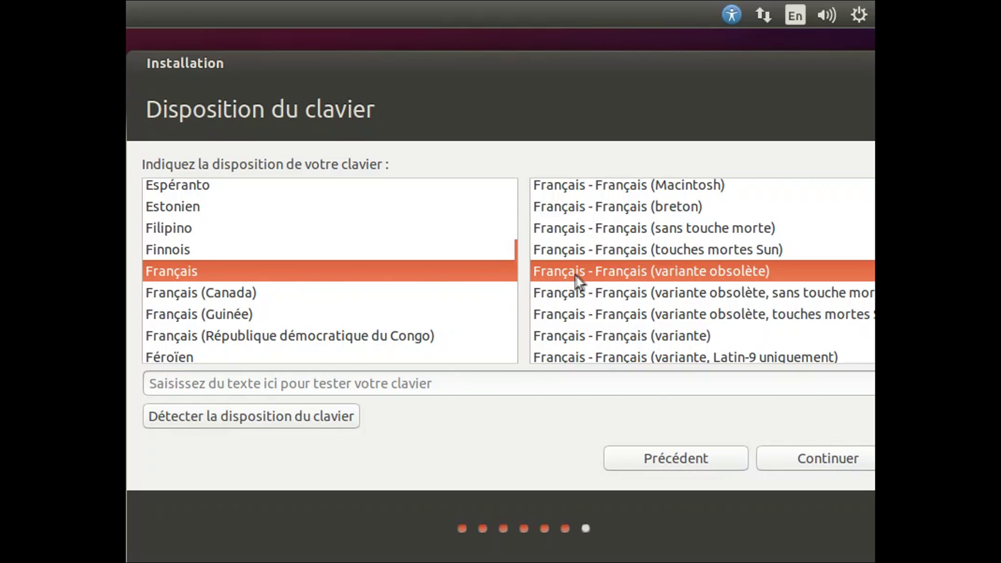
# Test the French keyboard layout by typing 'wxcazer', erase it, and continue
pyautogui.click(409, 383)
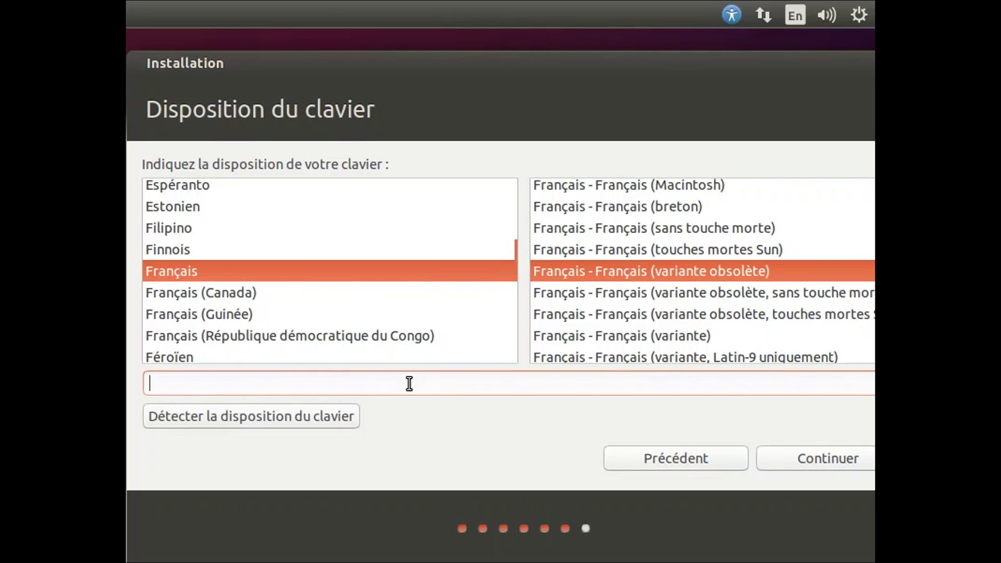
pyautogui.write('wxcazer')
pyautogui.press('BackSpace')
pyautogui.press('BackSpace')
pyautogui.press('BackSpace')
pyautogui.press('BackSpace')
pyautogui.press('BackSpace')
pyautogui.press('BackSpace')
pyautogui.press('BackSpace')
pyautogui.click(811, 461)
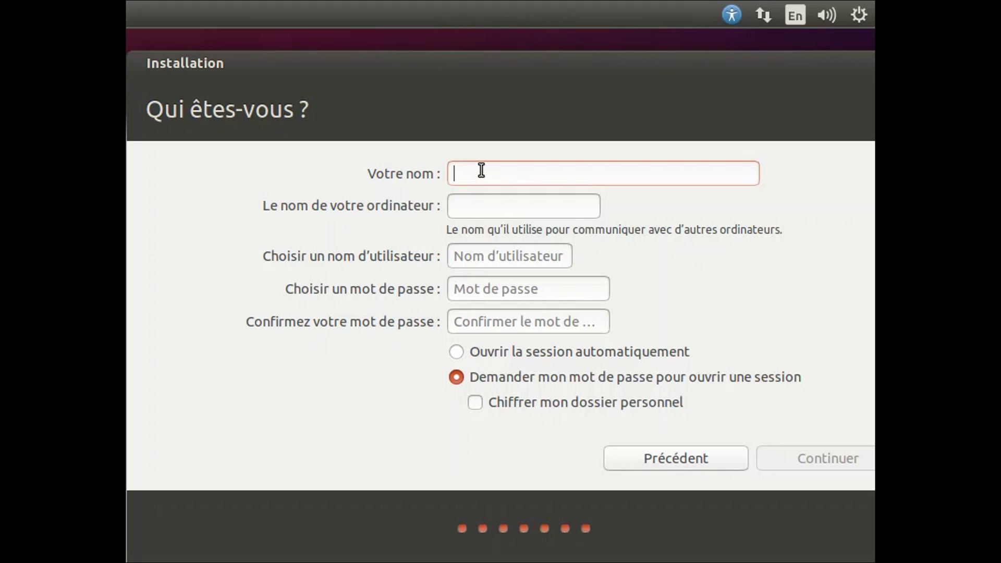
# Enter the user's name in Votre nom and set the computer name to that name plus '-ubuntu'
pyautogui.write('agadou')
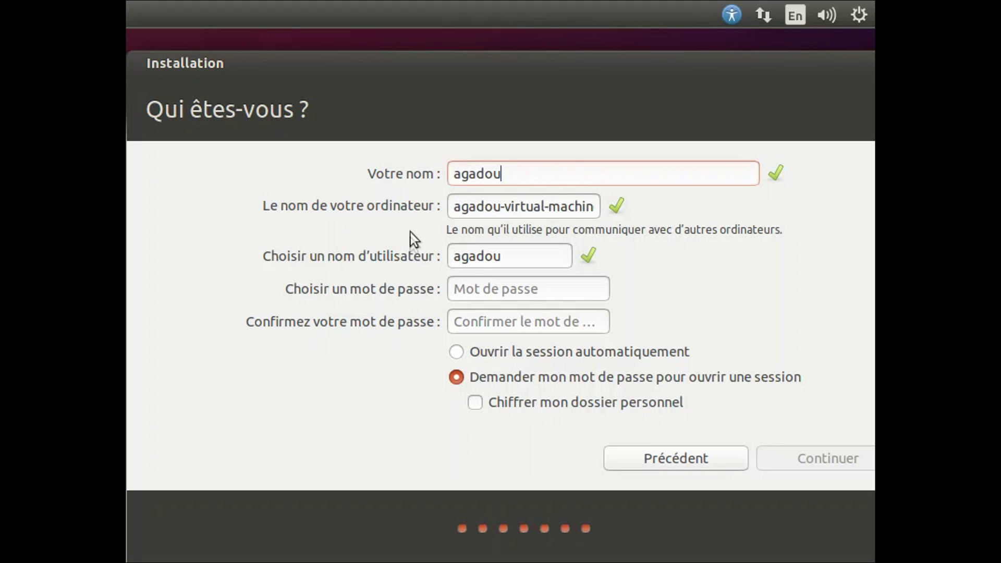
pyautogui.moveTo(452, 206); pyautogui.dragTo(648, 205)
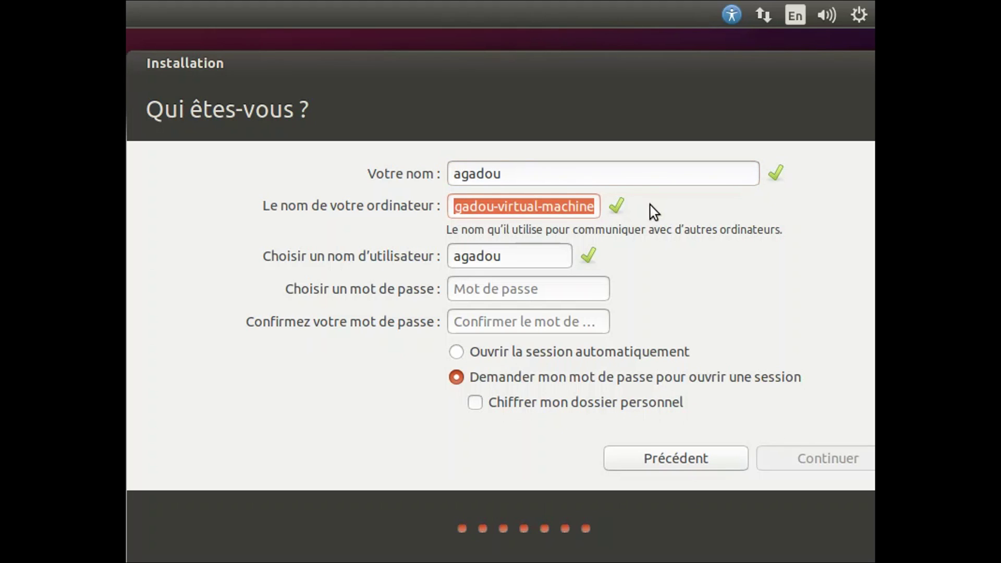
pyautogui.write('agadou')
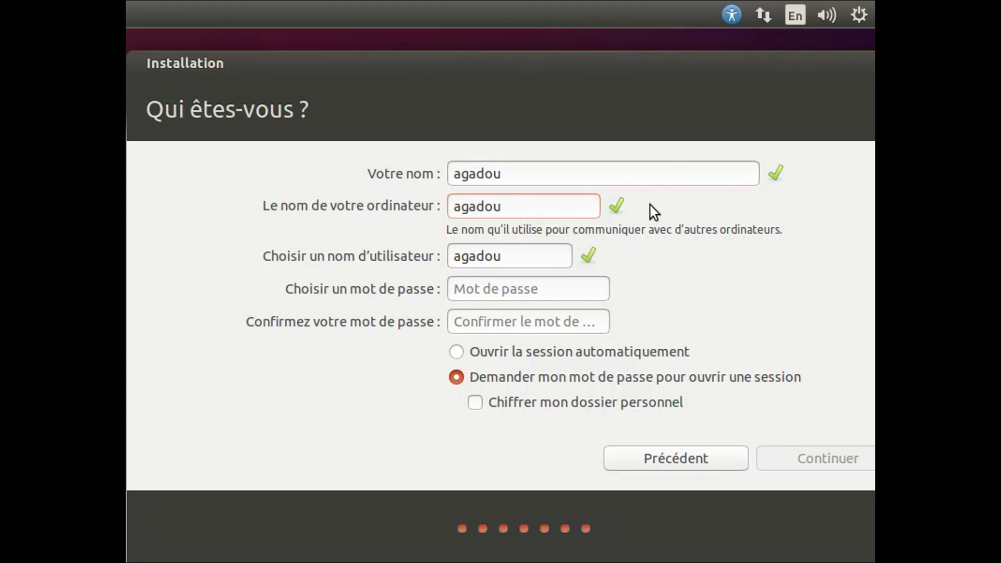
pyautogui.write('-ubuntu')
pyautogui.click(527, 257)
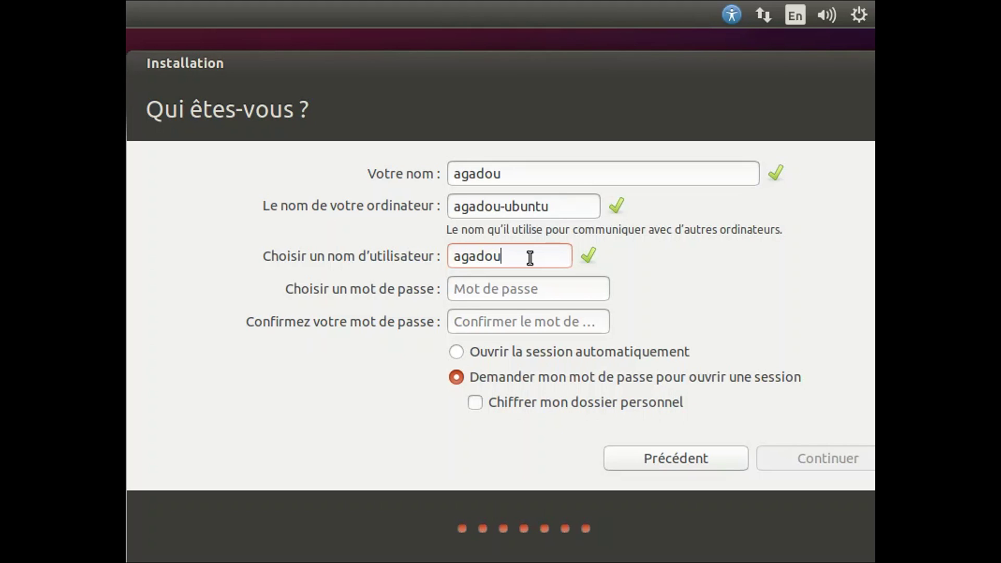
# Enter and confirm the account password, then continue to begin installing Ubuntu
pyautogui.click(517, 286)
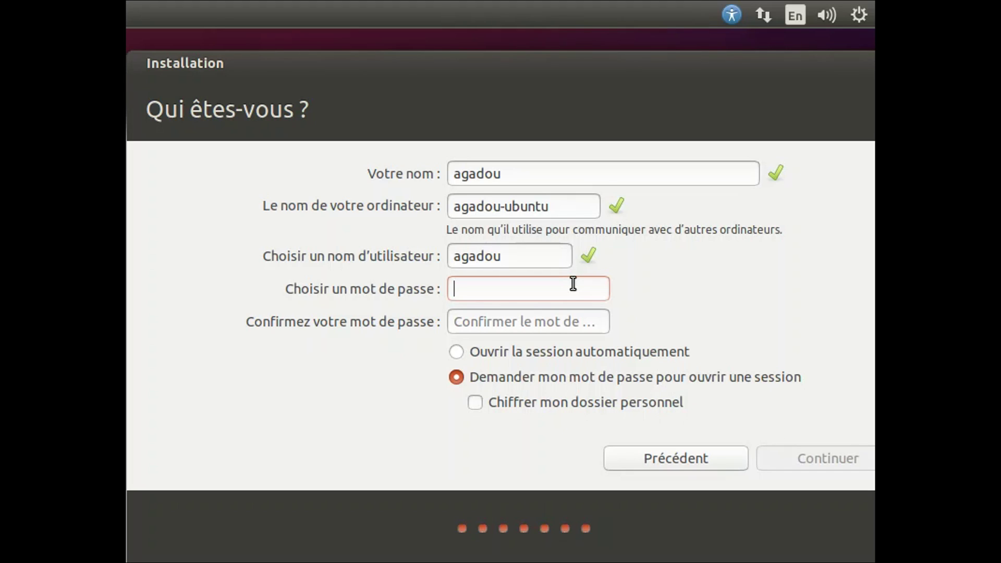
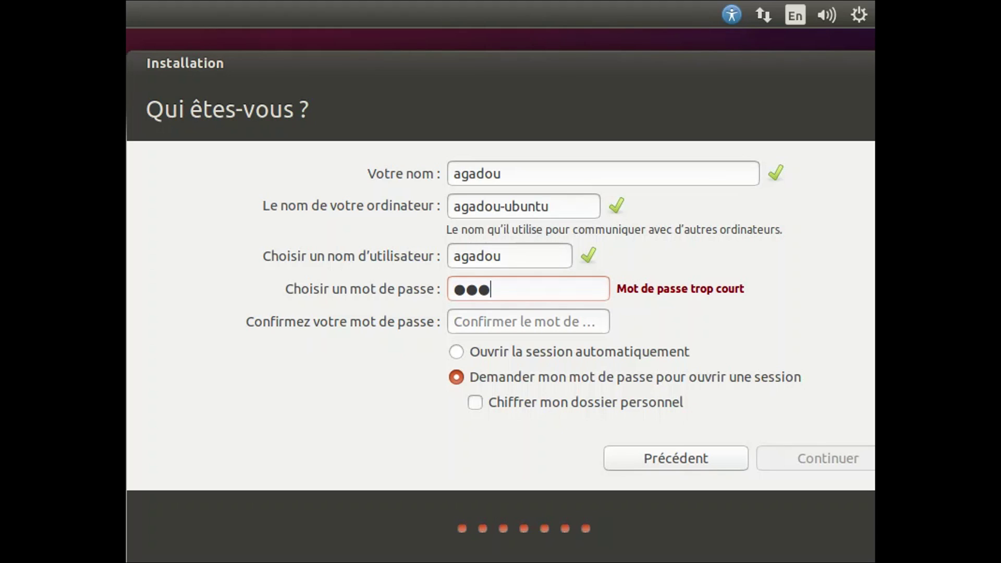
pyautogui.press('Tab')
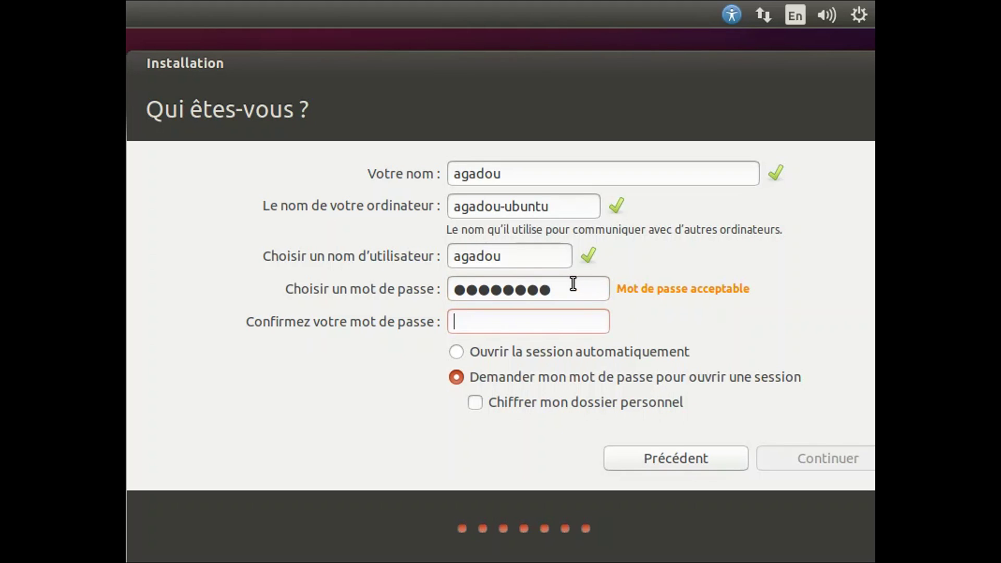
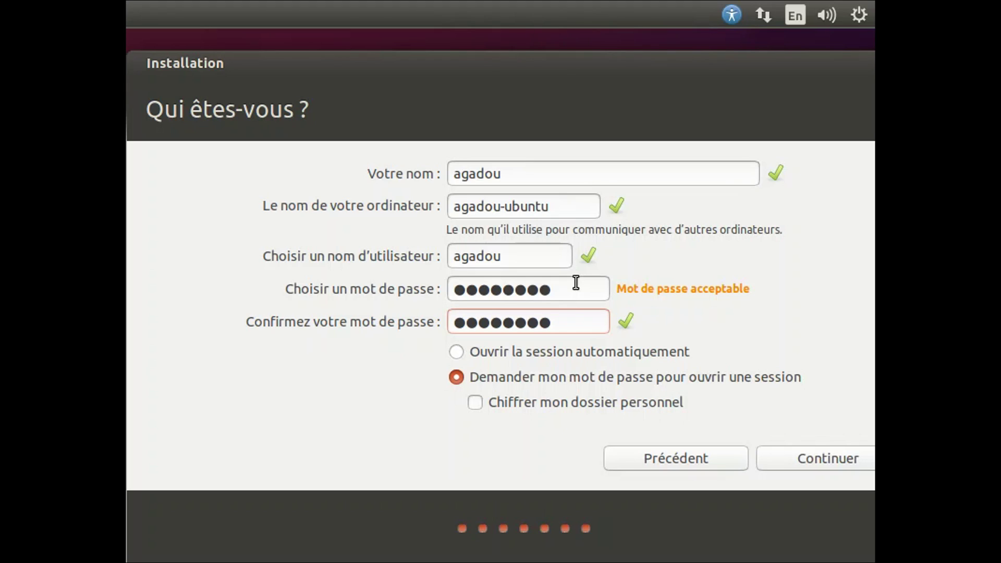
pyautogui.click(816, 461)
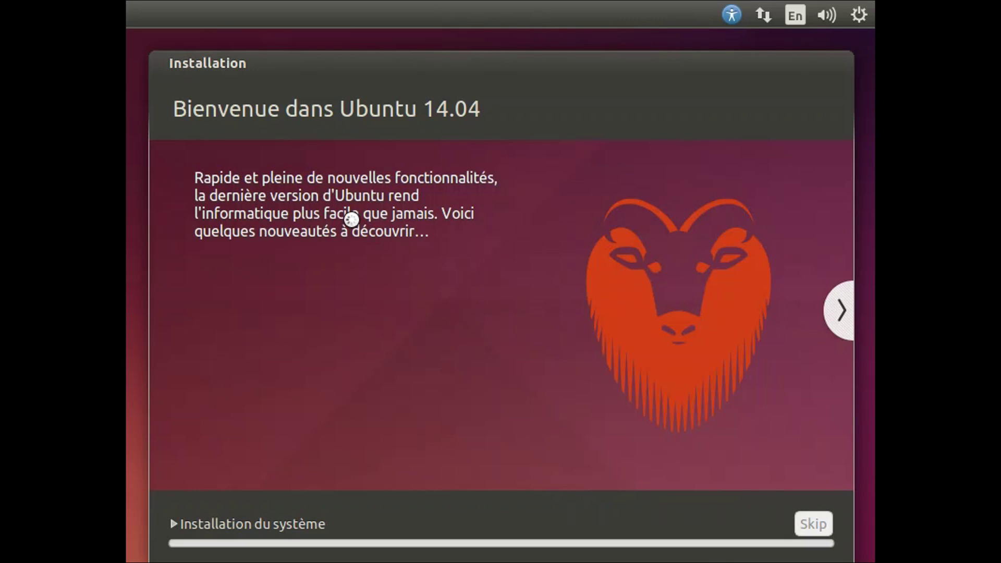
# Advance the installation slideshow and wait for the Installation terminée dialog
pyautogui.click(839, 313)
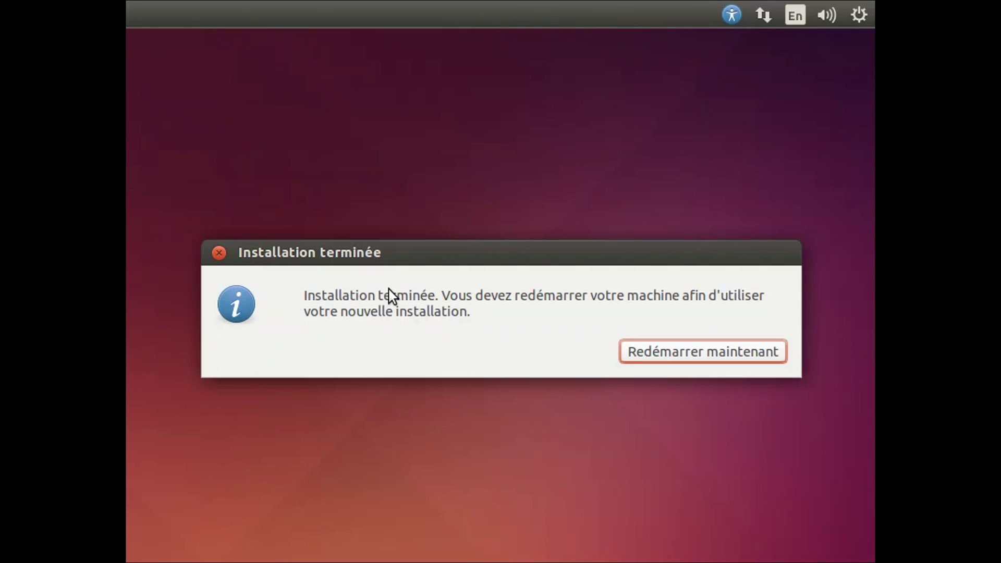
# Restart now and confirm the media-removal prompt to boot the new system
pyautogui.click(693, 359)
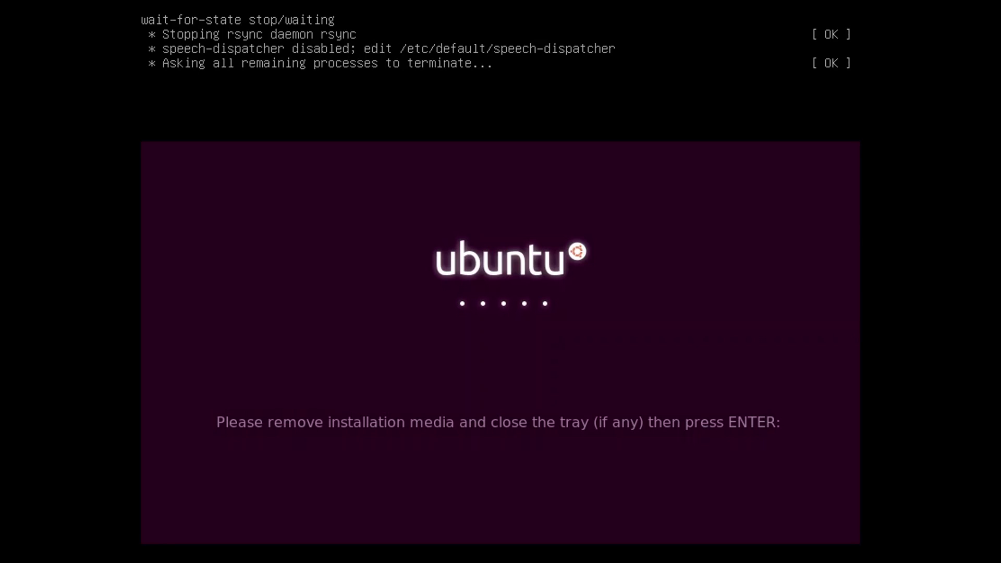
pyautogui.press('Return')
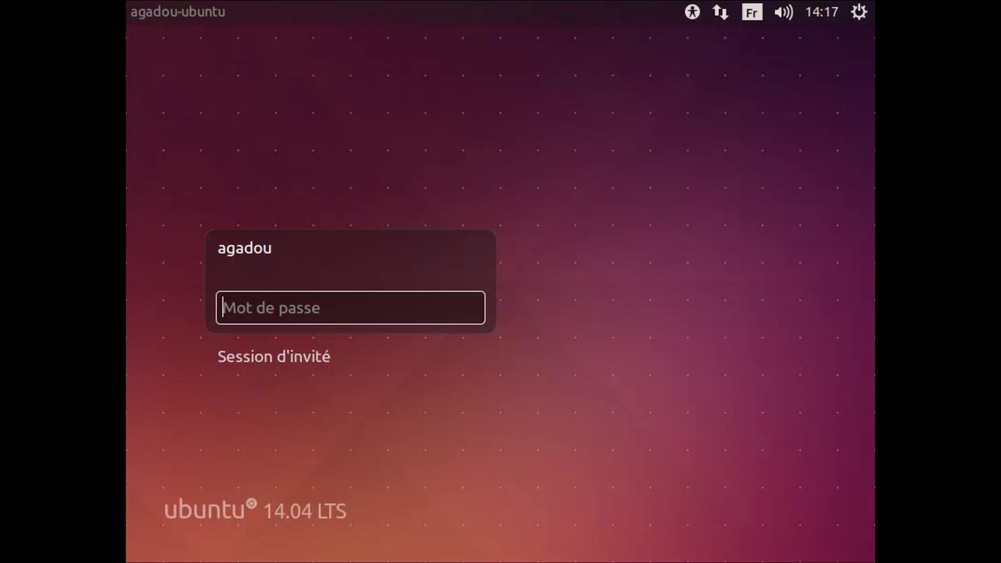
# Enter the account password at the login screen to reach the desktop as agadou
pyautogui.write('••••••')
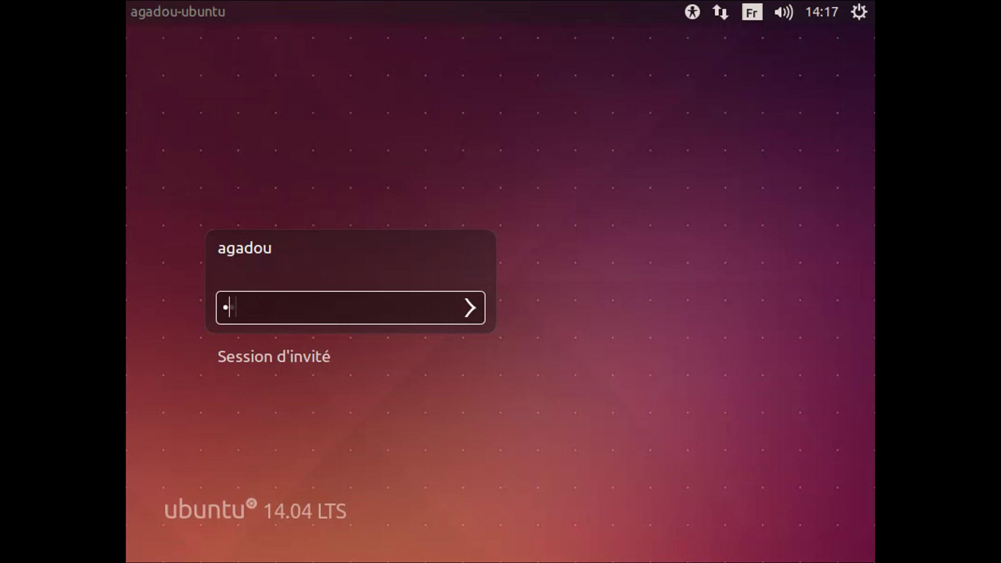
pyautogui.write('••')
pyautogui.press('Return')
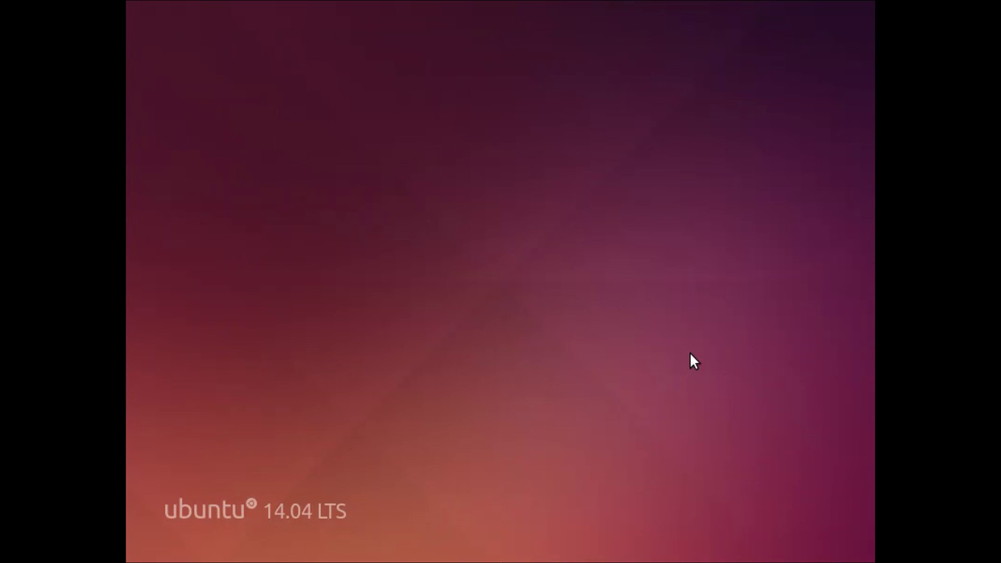